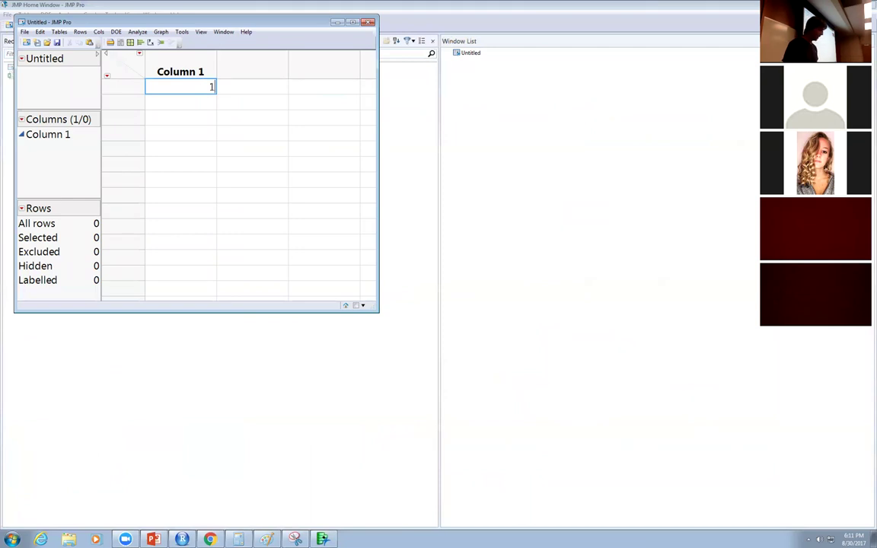
Step: Enter 10, 50 and 100 in the first three rows of Column 1
{"action": "type", "text": "50"}
{"action": "key", "text": "Return"}
{"action": "type", "text": "100"}
{"action": "key", "text": "Return"}
Step: Run a Distribution analysis on Column 1
{"action": "left_click", "coordinate": [137, 31]}
{"action": "left_click", "coordinate": [144, 42]}
{"action": "left_click", "coordinate": [138, 102]}
{"action": "left_click", "coordinate": [252, 89]}
{"action": "left_click", "coordinate": [430, 88]}
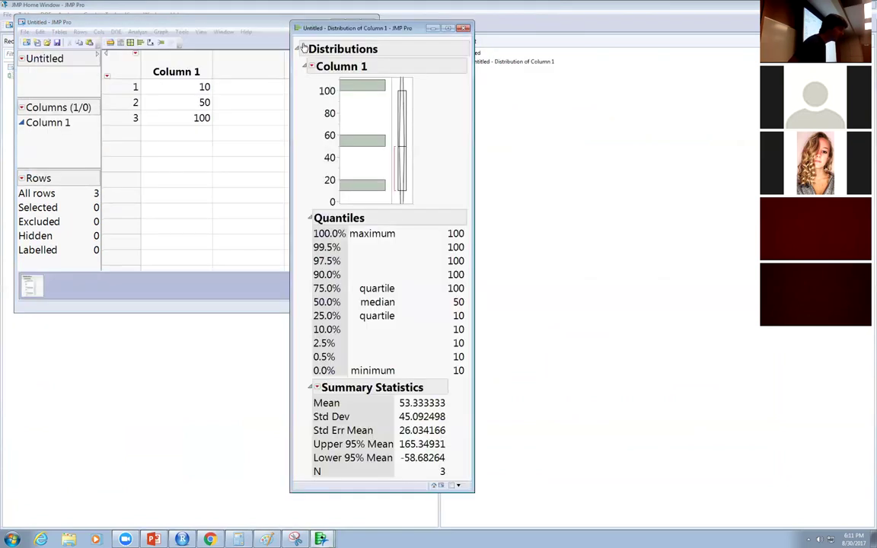
Step: Apply the Stack layout to the distribution report and move its window clear of the table values
{"action": "left_click", "coordinate": [303, 48]}
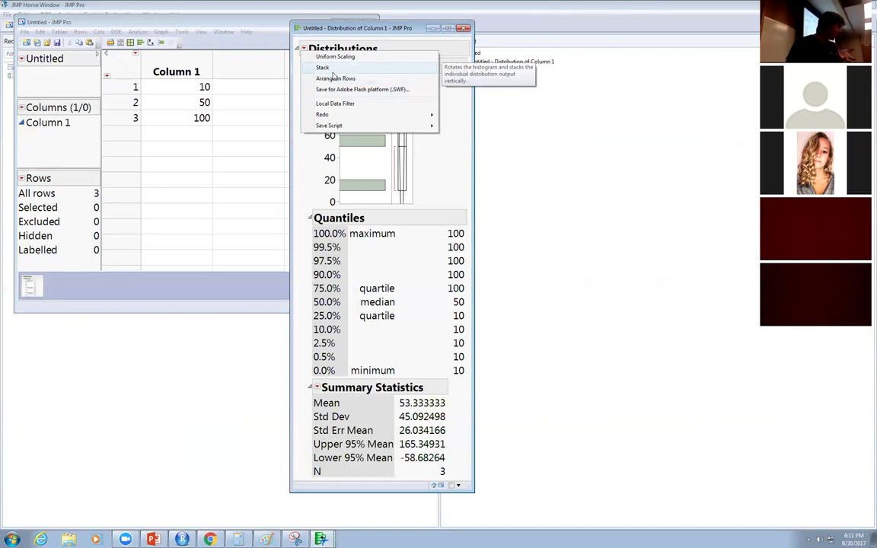
{"action": "left_click", "coordinate": [327, 69]}
{"action": "left_click_drag", "start_coordinate": [348, 32], "coordinate": [297, 145]}
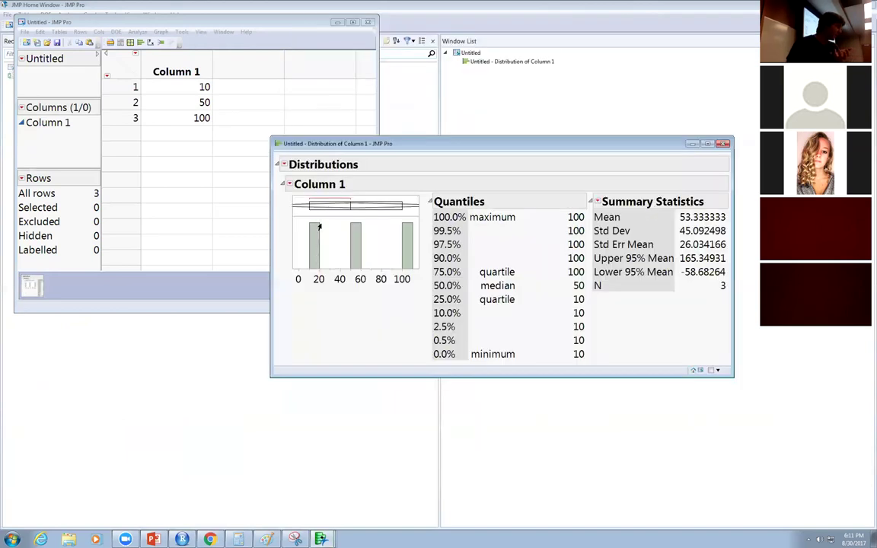
Step: Set the row 3 value of Column 1 to 90
{"action": "left_click", "coordinate": [201, 117]}
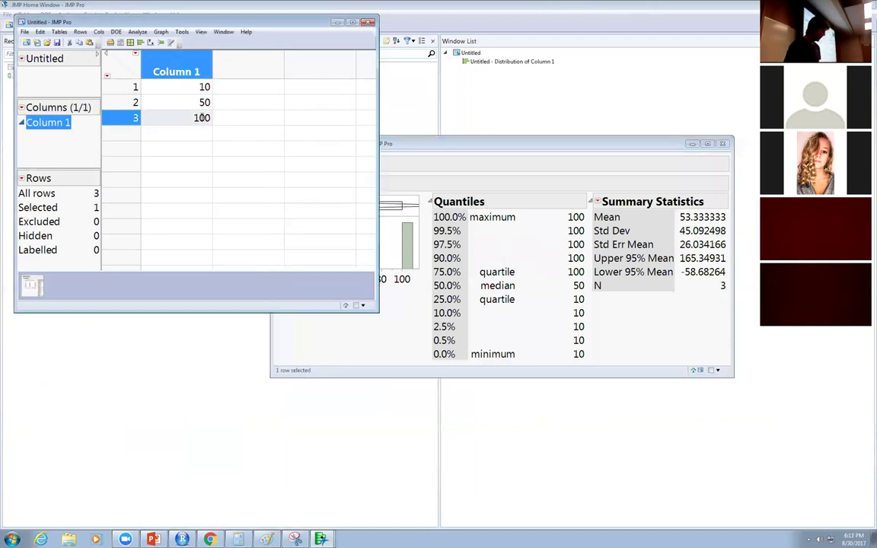
{"action": "type", "text": "90"}
{"action": "key", "text": "Return"}
Step: Turn on automatic recalculation for the distribution report so it follows changes in the data table
{"action": "left_click", "coordinate": [440, 157]}
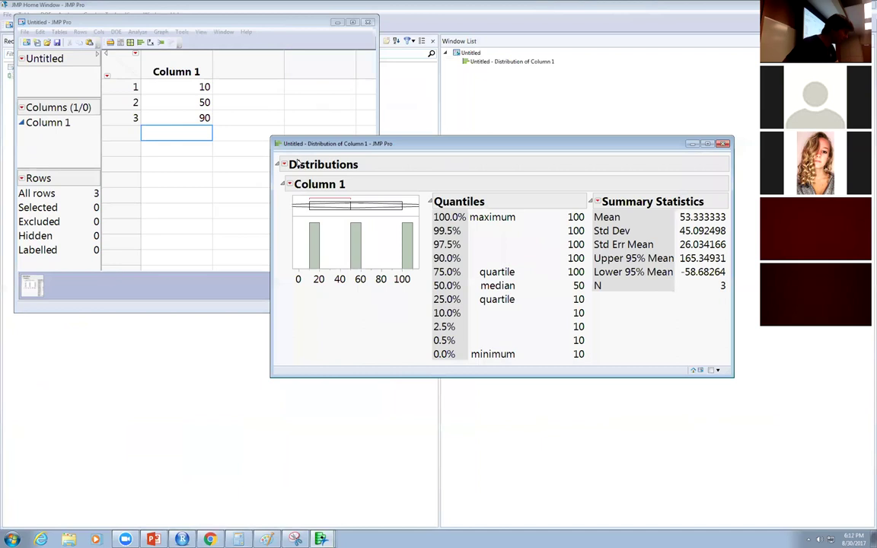
{"action": "left_click", "coordinate": [284, 164]}
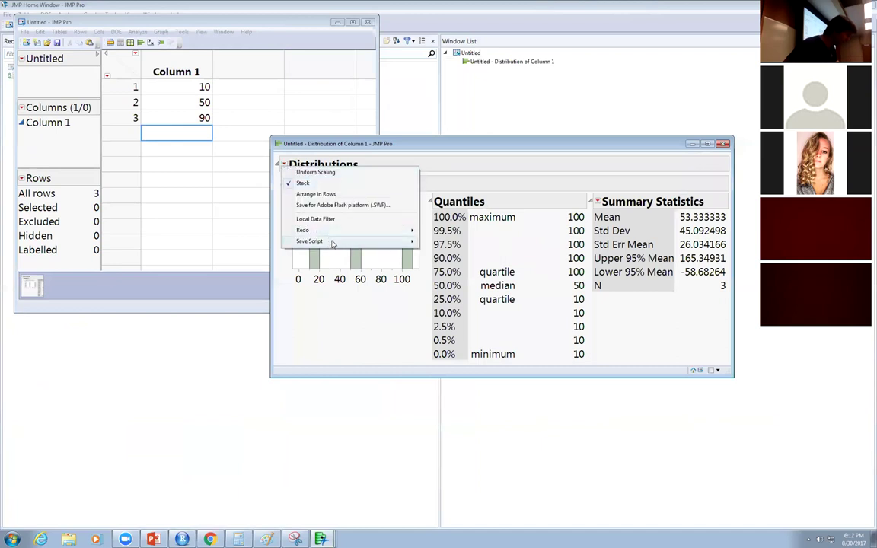
{"action": "mouse_move", "coordinate": [358, 230]}
{"action": "left_click", "coordinate": [450, 266]}
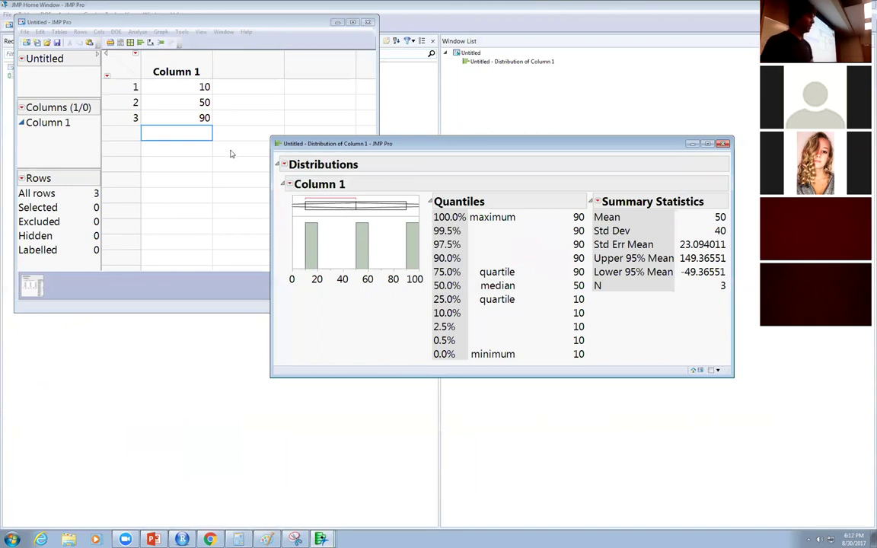
Step: Set the row 3 value to 900 and move the distribution report window away from the data table
{"action": "left_click", "coordinate": [198, 124]}
{"action": "left_click", "coordinate": [198, 121]}
{"action": "type", "text": "0"}
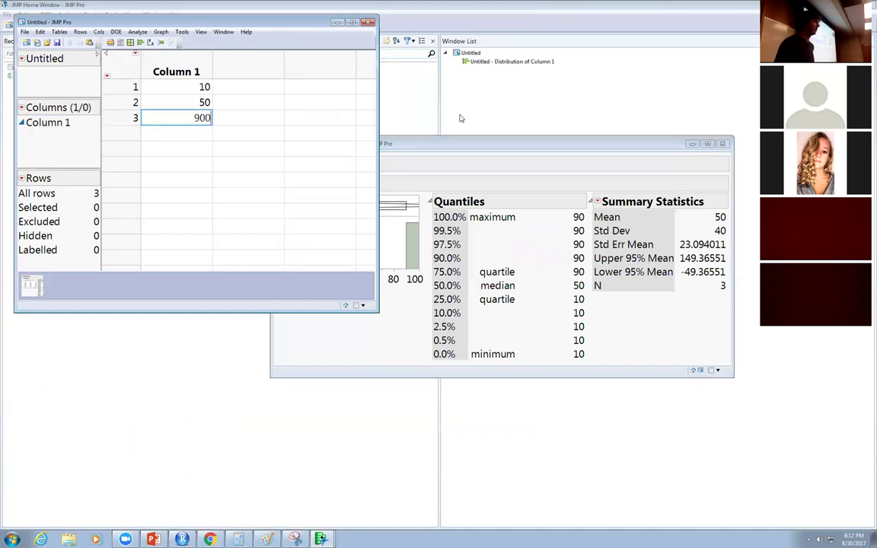
{"action": "left_click", "coordinate": [460, 145]}
{"action": "left_click_drag", "start_coordinate": [461, 147], "coordinate": [553, 222]}
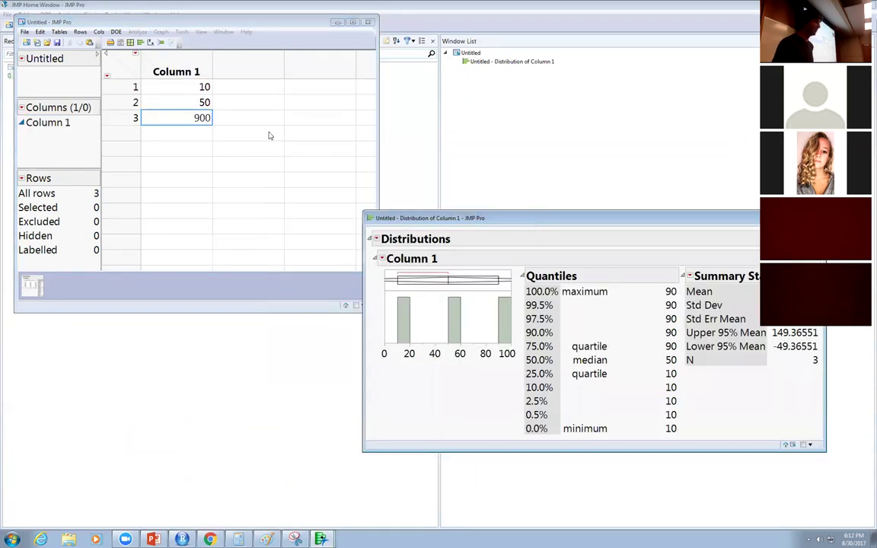
{"action": "left_click", "coordinate": [190, 131]}
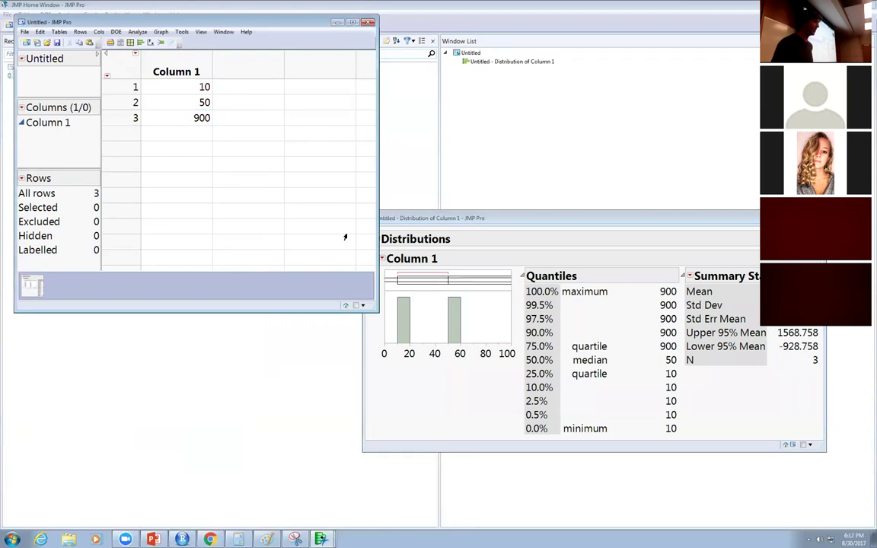
Step: Stretch the histogram's value axis so that its range extends past 350
{"action": "left_click", "coordinate": [376, 362]}
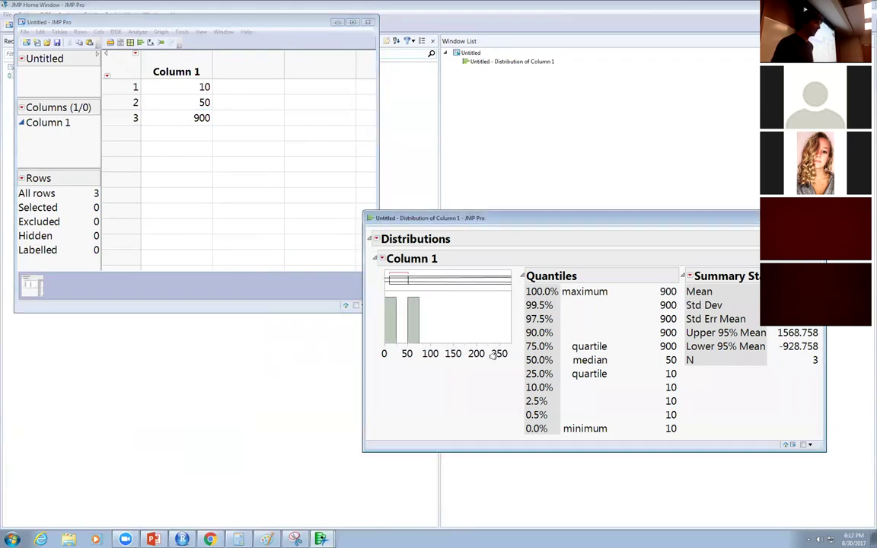
{"action": "left_click_drag", "start_coordinate": [496, 352], "coordinate": [455, 352]}
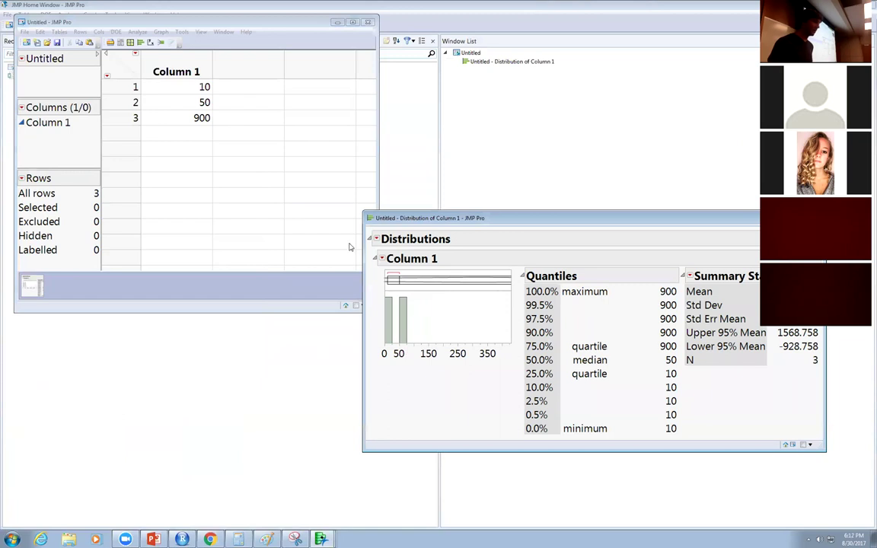
{"action": "left_click", "coordinate": [203, 120]}
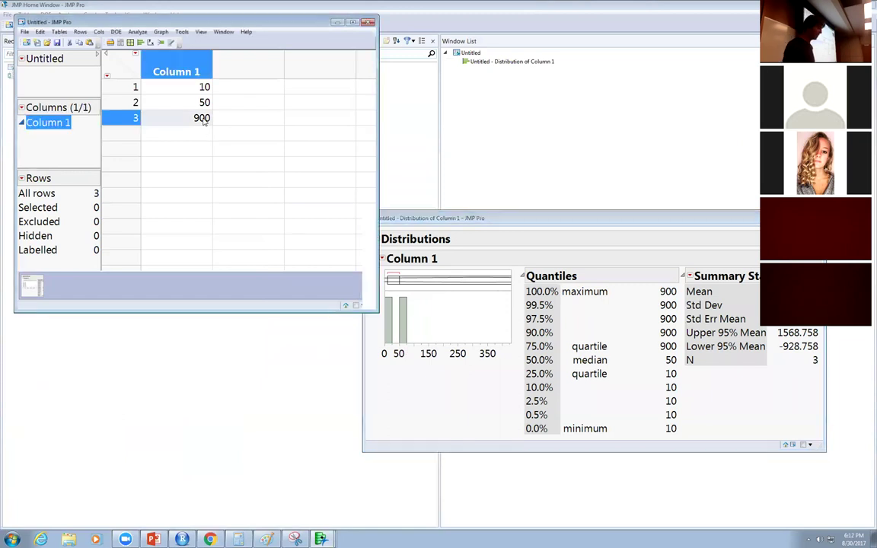
{"action": "type", "text": "90000000000"}
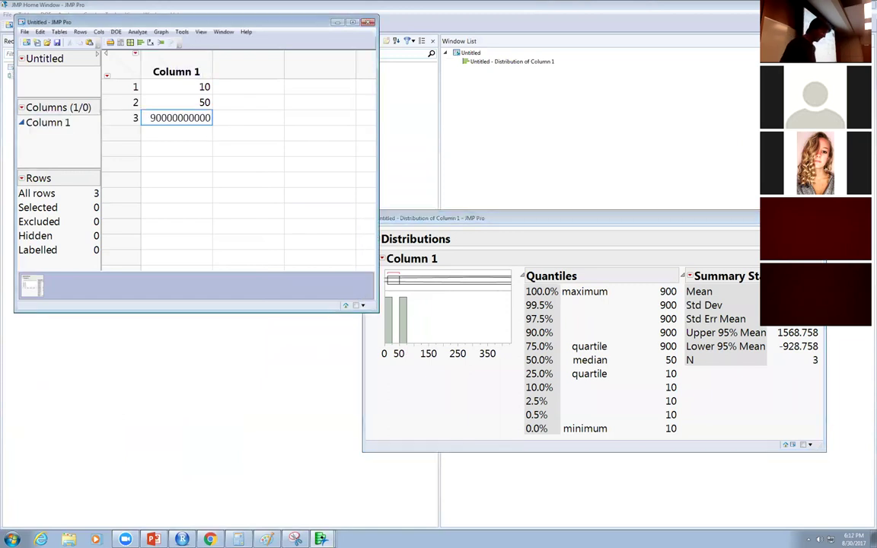
{"action": "key", "text": "Return"}
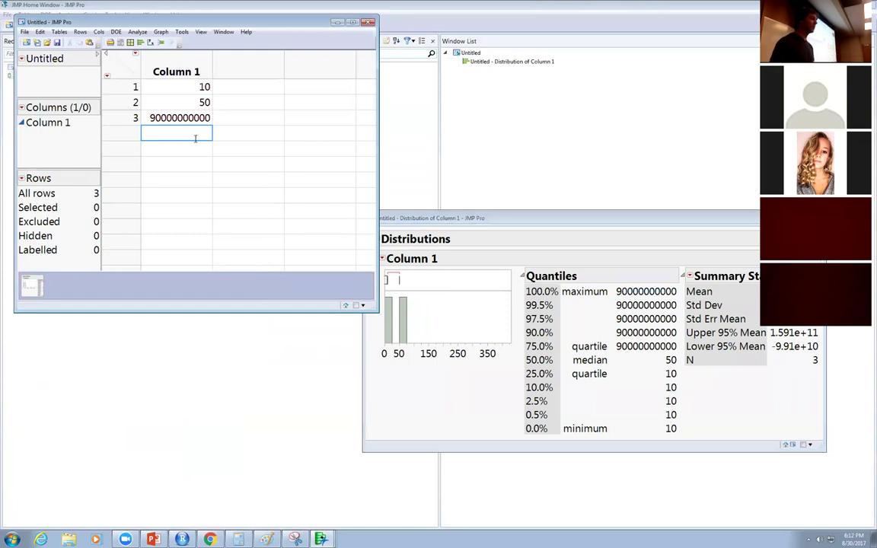
Step: Keep 10 in row 1 and enter 50, 60 and 70 in rows 2 to 4 of Column 1
{"action": "left_click", "coordinate": [196, 87]}
{"action": "left_click", "coordinate": [195, 86]}
{"action": "key", "text": "Return"}
{"action": "type", "text": "50"}
{"action": "key", "text": "Return"}
{"action": "type", "text": "60"}
{"action": "key", "text": "Return"}
{"action": "type", "text": "70"}
{"action": "key", "text": "Return"}
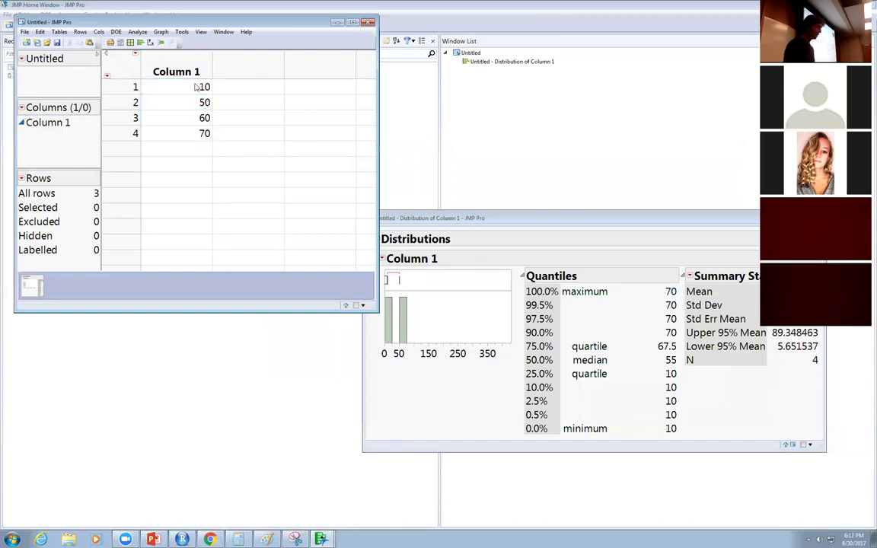
Step: Add 80, 90, 100 and 1000 to Column 1 as rows 5 to 8
{"action": "type", "text": "80"}
{"action": "key", "text": "Return"}
{"action": "type", "text": "90"}
{"action": "key", "text": "Return"}
{"action": "type", "text": "100"}
{"action": "key", "text": "Return"}
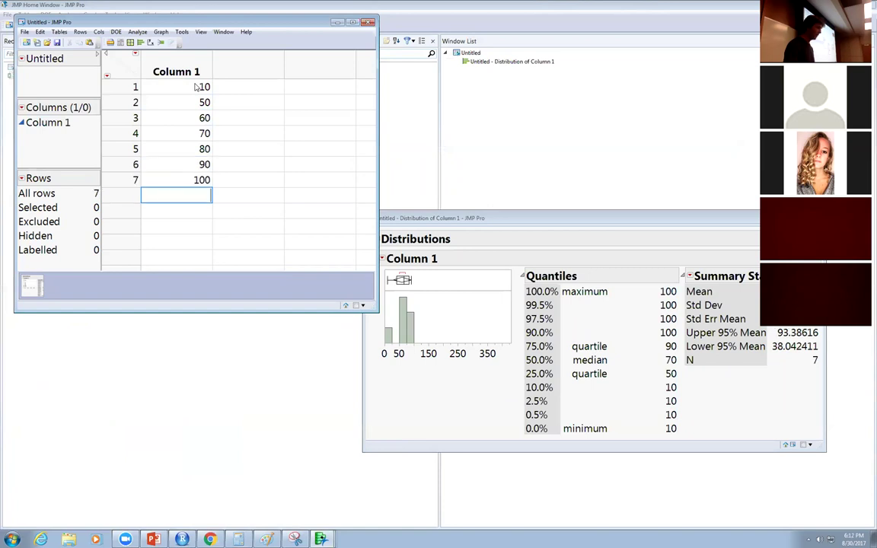
{"action": "type", "text": "1000"}
{"action": "key", "text": "Return"}
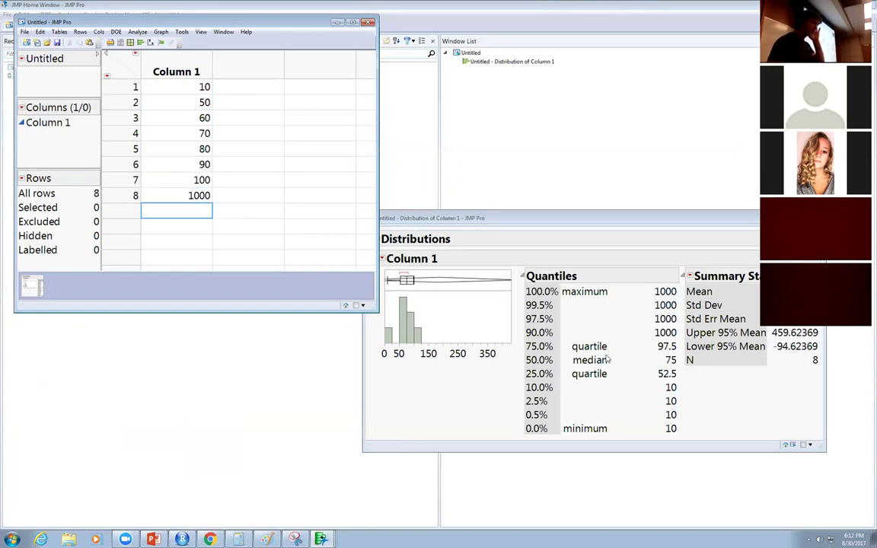
Step: Set row 8 to 100, and add 120 in each of rows 9 to 11 and 1500000 in row 12
{"action": "left_click", "coordinate": [184, 197]}
{"action": "type", "text": "100"}
{"action": "key", "text": "Return"}
{"action": "type", "text": "1"}
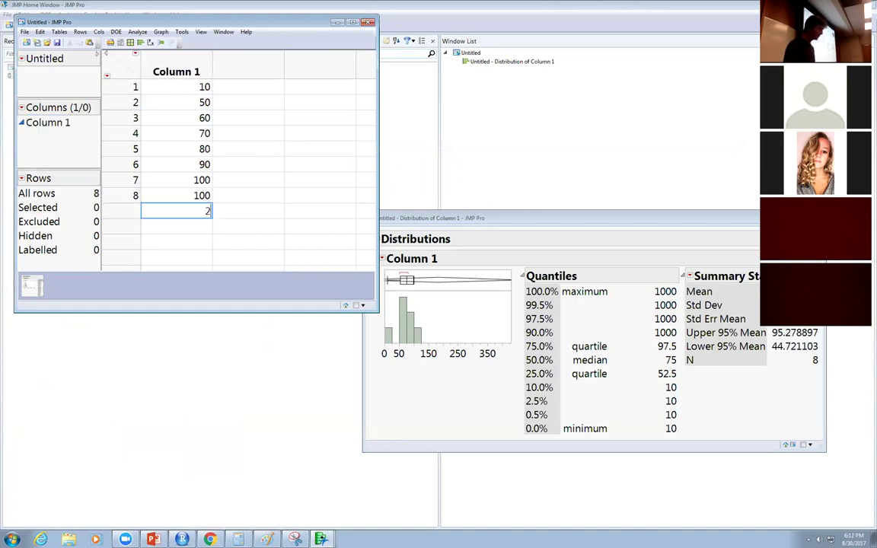
{"action": "type", "text": "20"}
{"action": "key", "text": "Return"}
{"action": "type", "text": "120"}
{"action": "key", "text": "Return"}
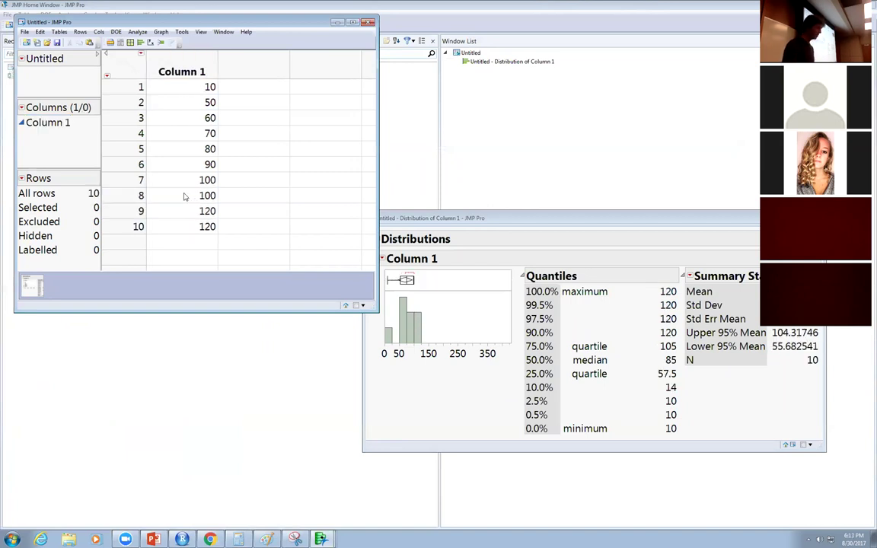
{"action": "type", "text": "120"}
{"action": "key", "text": "Return"}
{"action": "type", "text": "1500000"}
{"action": "key", "text": "Return"}
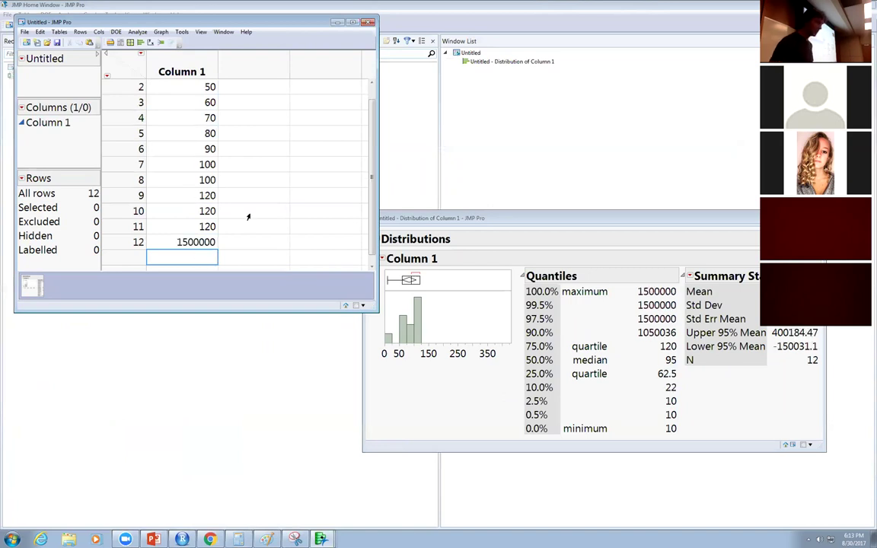
Step: Set the row 12 value of Column 1 to 400
{"action": "left_click", "coordinate": [187, 246]}
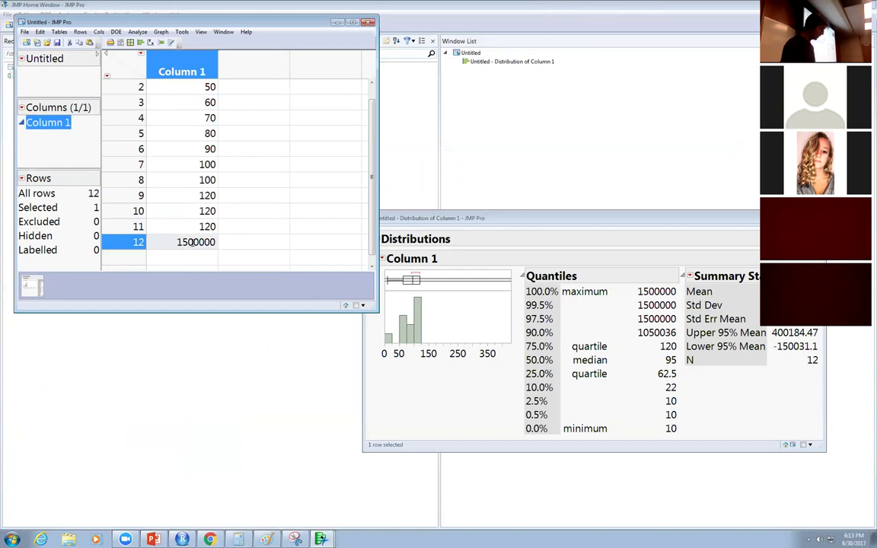
{"action": "left_click", "coordinate": [192, 243]}
{"action": "type", "text": "400"}
{"action": "key", "text": "Return"}
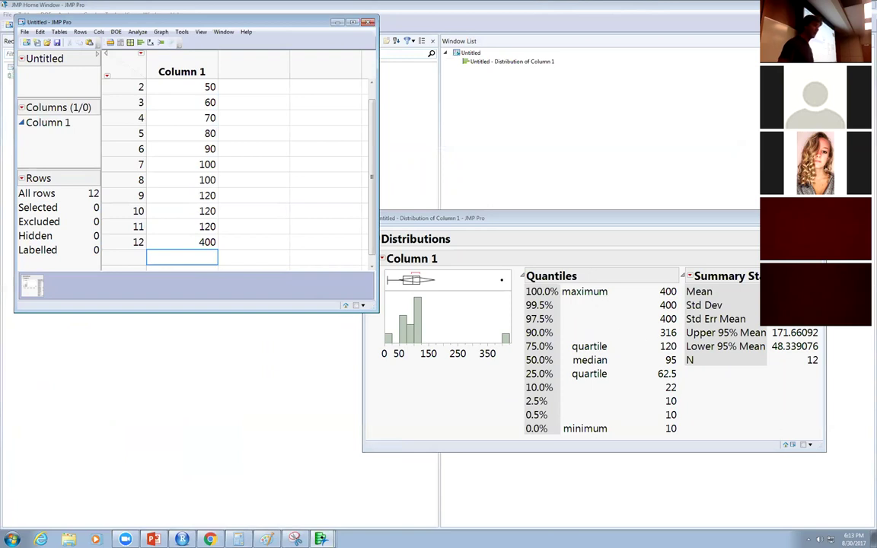
Step: Set the row 12 value of Column 1 to 400000 and select that cell
{"action": "left_click", "coordinate": [211, 242]}
{"action": "type", "text": "400000"}
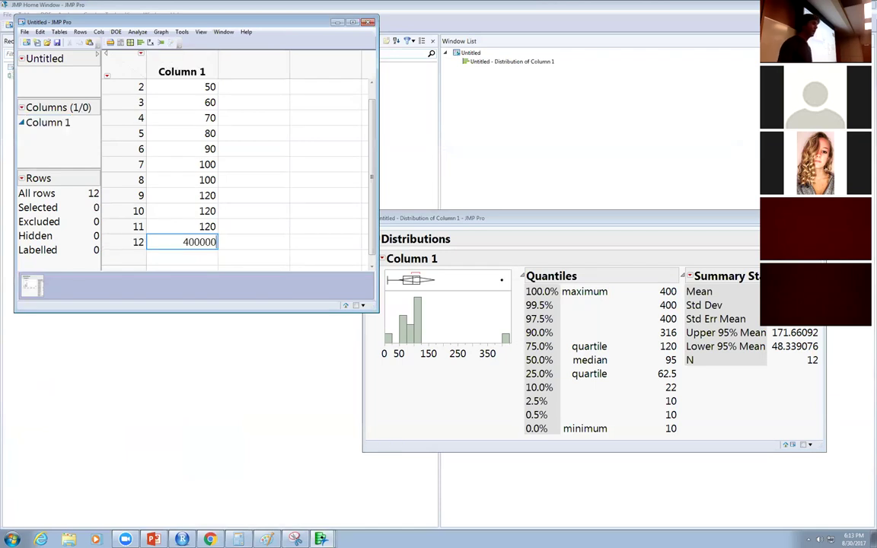
{"action": "key", "text": "Return"}
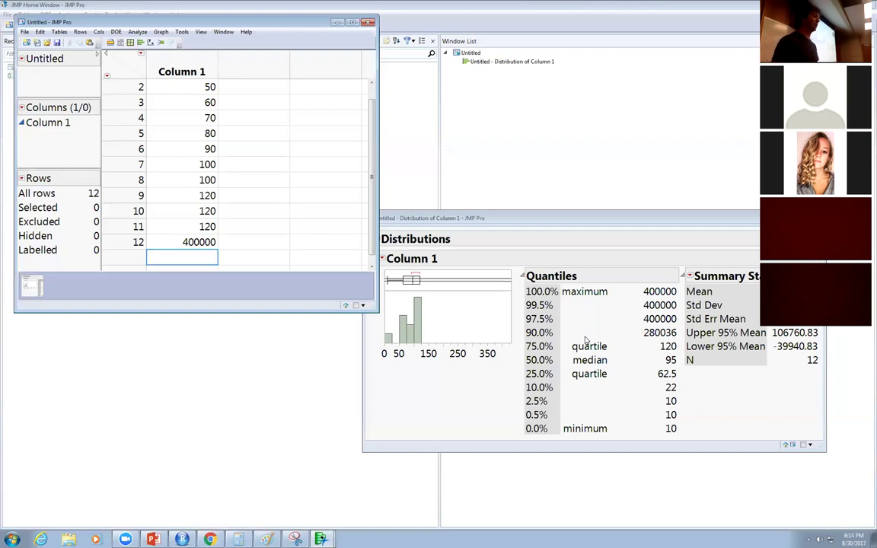
{"action": "left_click", "coordinate": [204, 244]}
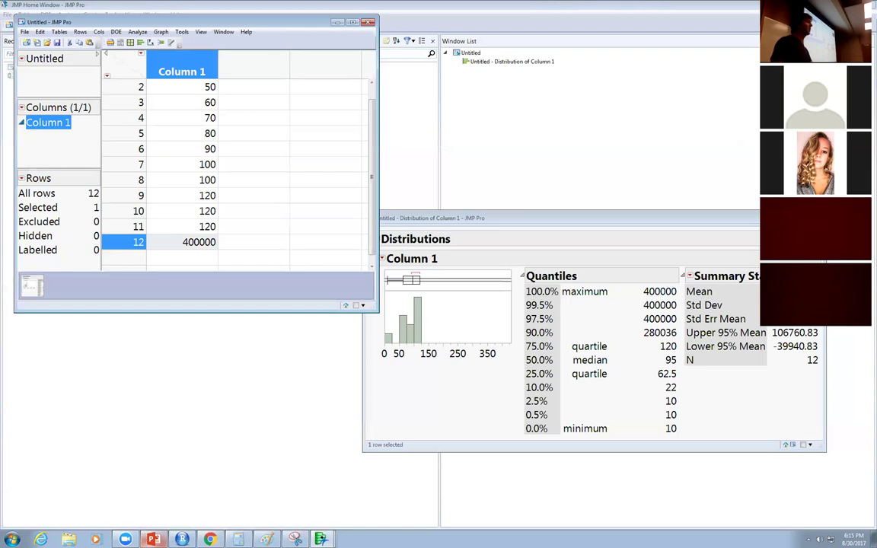
Step: Switch to the Chapter 03 presentation in PowerPoint and advance to slide 54 on the variance
{"action": "mouse_move", "coordinate": [153, 539]}
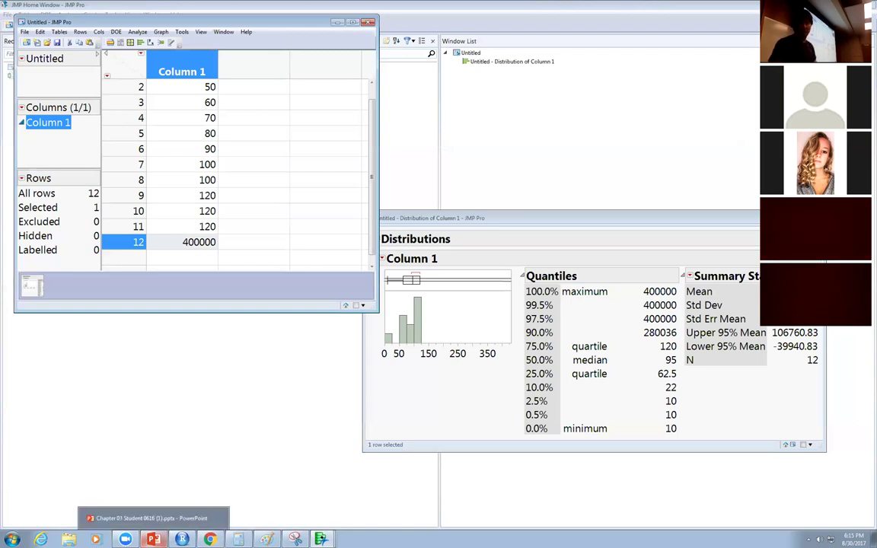
{"action": "left_click", "coordinate": [153, 539]}
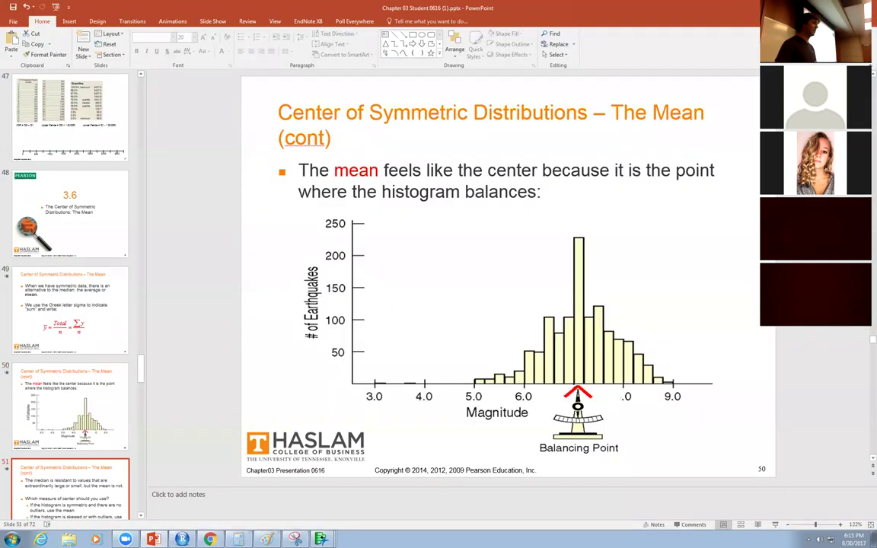
{"action": "key", "text": "Down"}
{"action": "key", "text": "Down"}
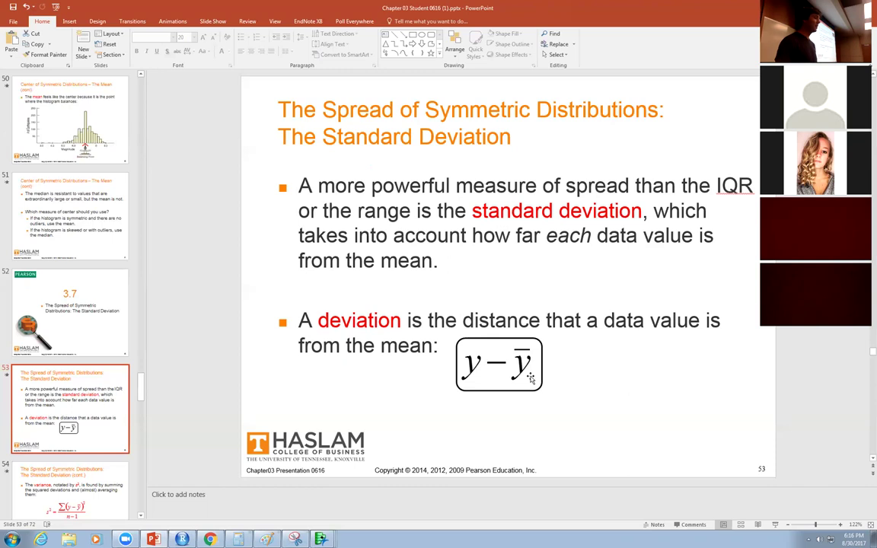
{"action": "key", "text": "Page_Down"}
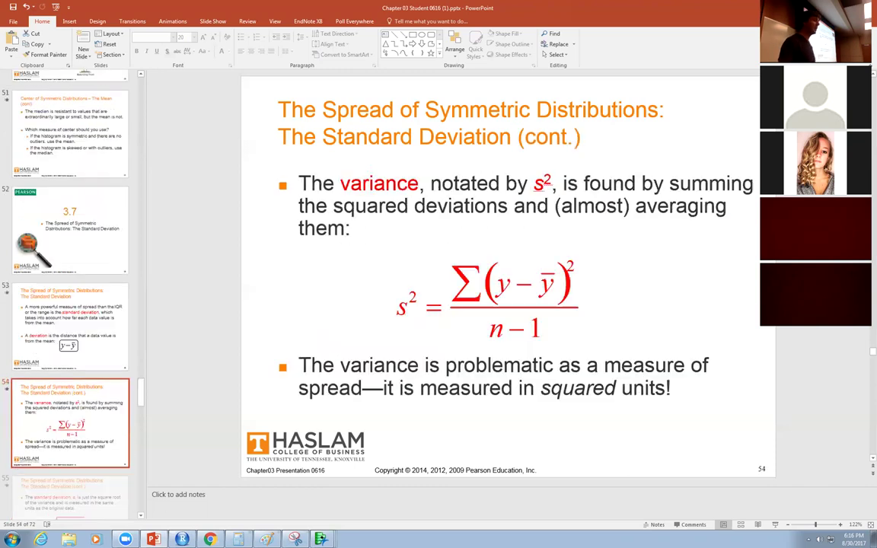